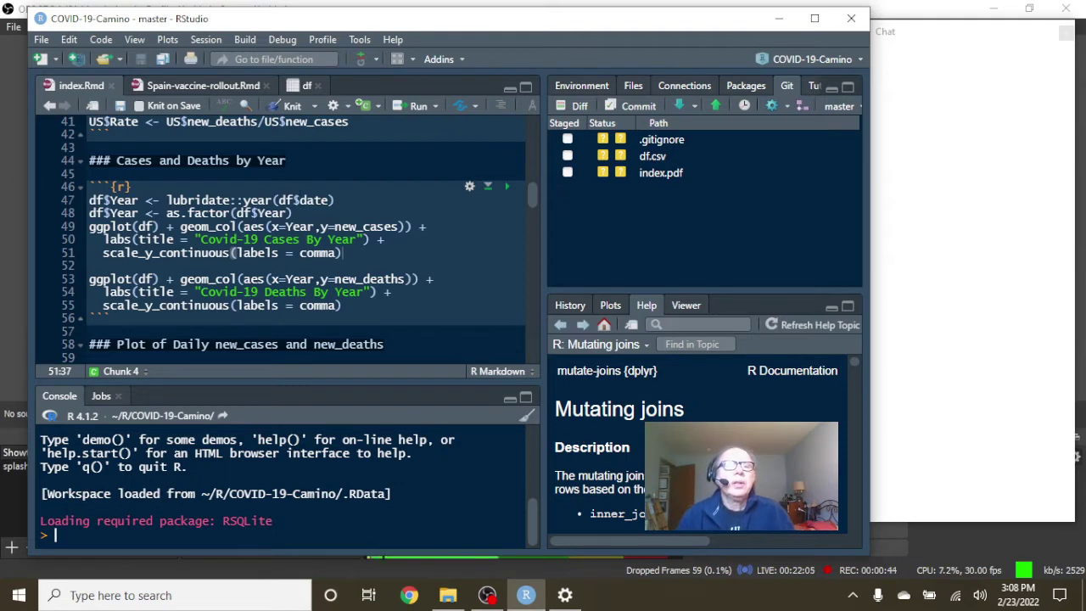
Knit index.Rmd to HTML to open the index.html report preview.
click(313, 105)
click(297, 121)
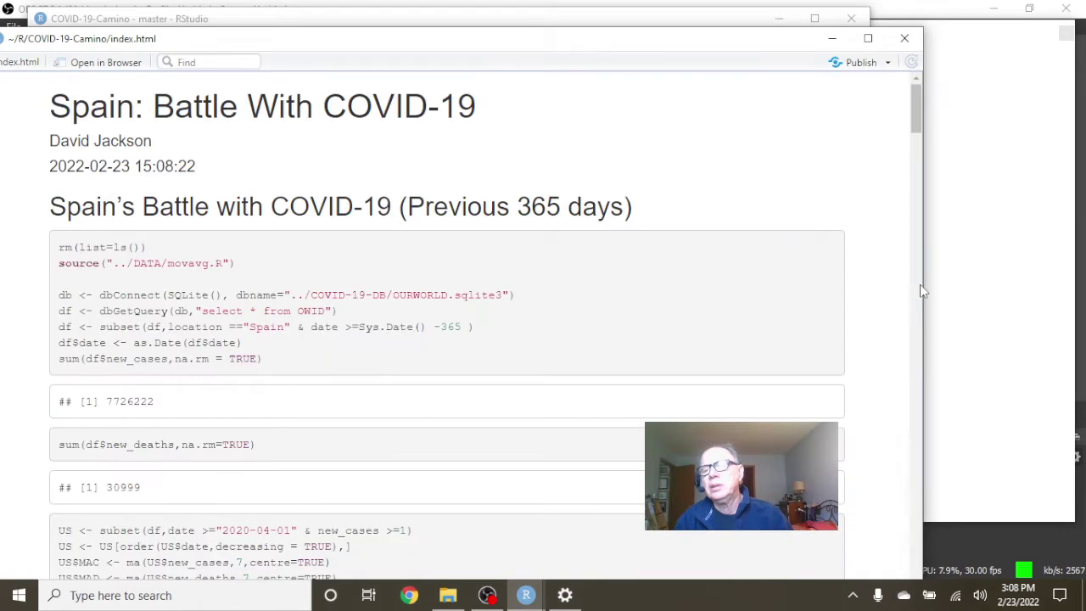
Narrow the preview window and scroll down to the yearly cases and Covid-19 Deaths By Year charts.
drag(923, 291, 862, 291)
scroll(245, 314, down, 3)
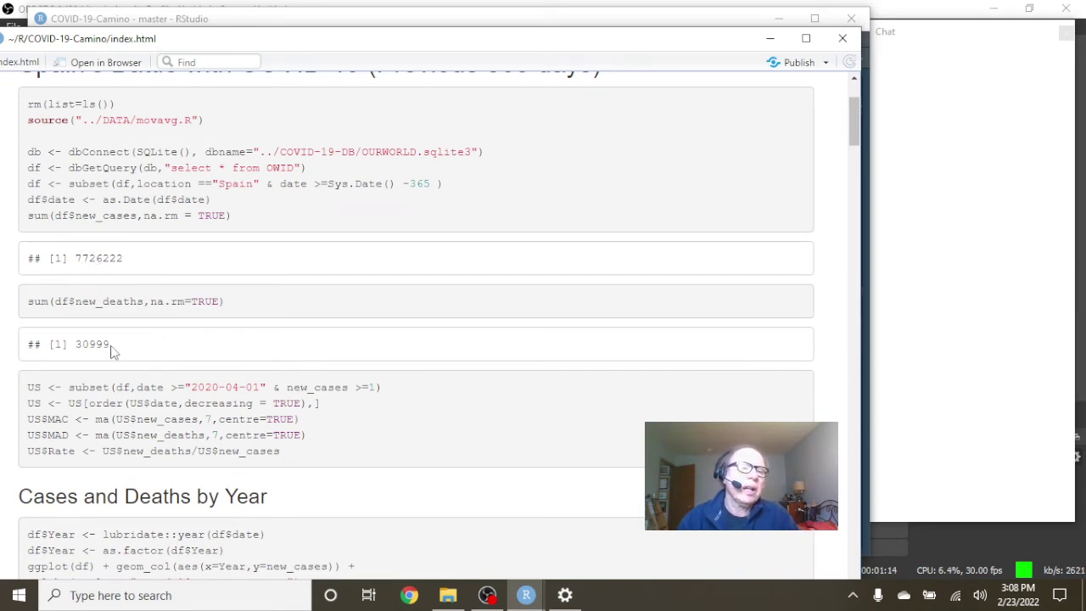
scroll(350, 335, down, 10)
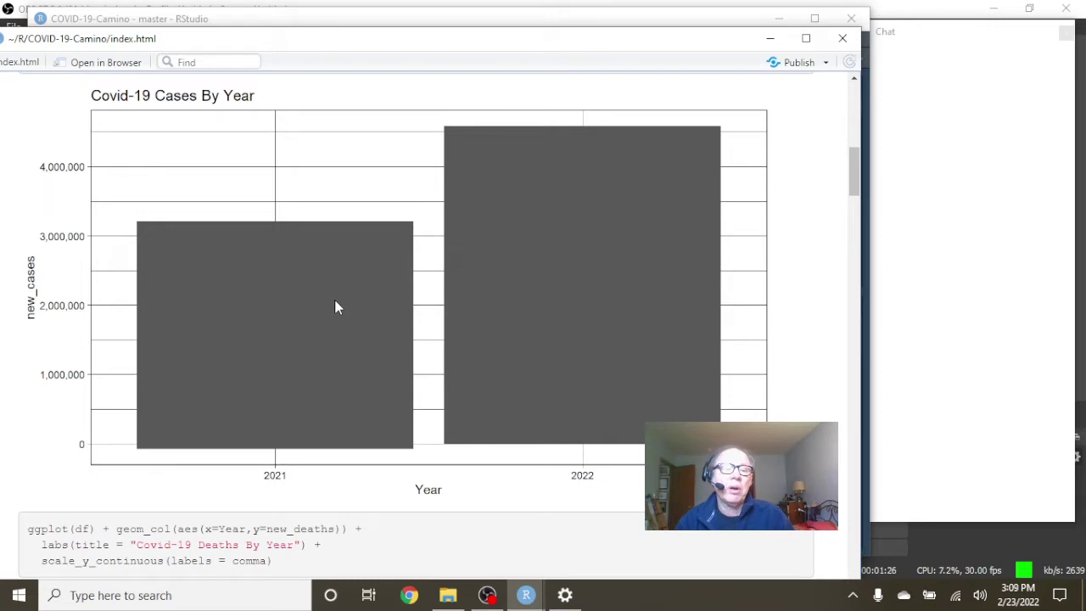
scroll(607, 277, down, 5)
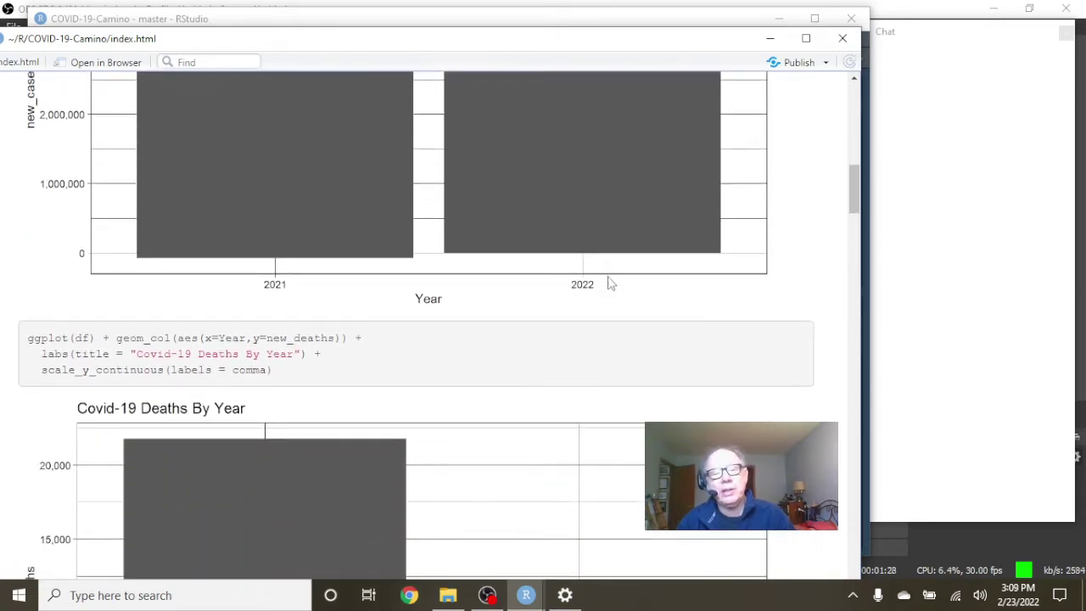
scroll(608, 283, down, 2)
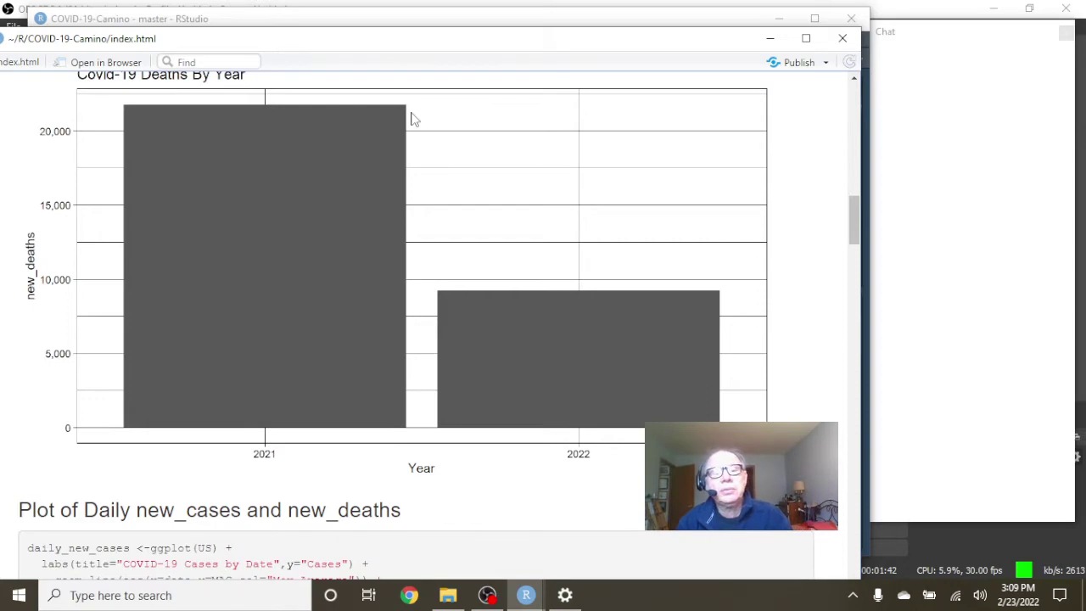
Zoom the Cases by Date plot into late 2021–early 2022 and inspect a data point.
scroll(411, 119, down, 10)
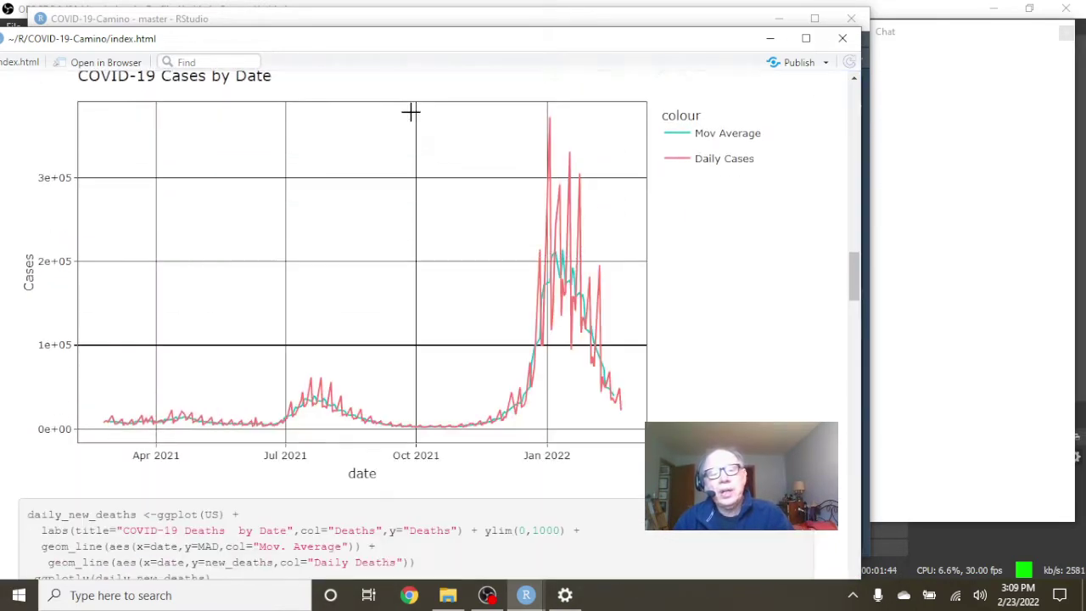
drag(448, 102, 637, 467)
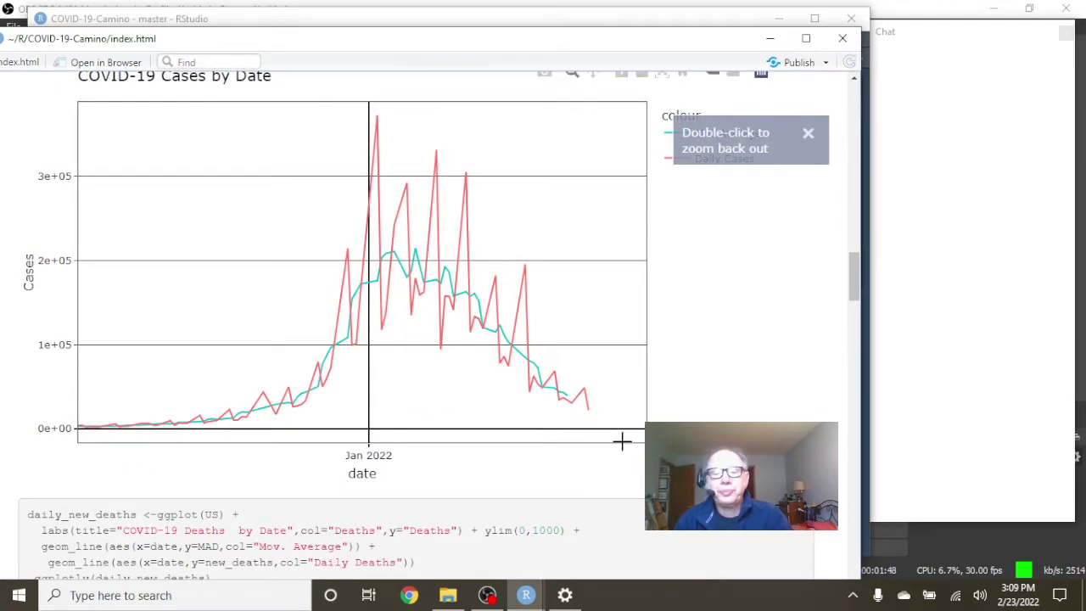
mouse_move(586, 407)
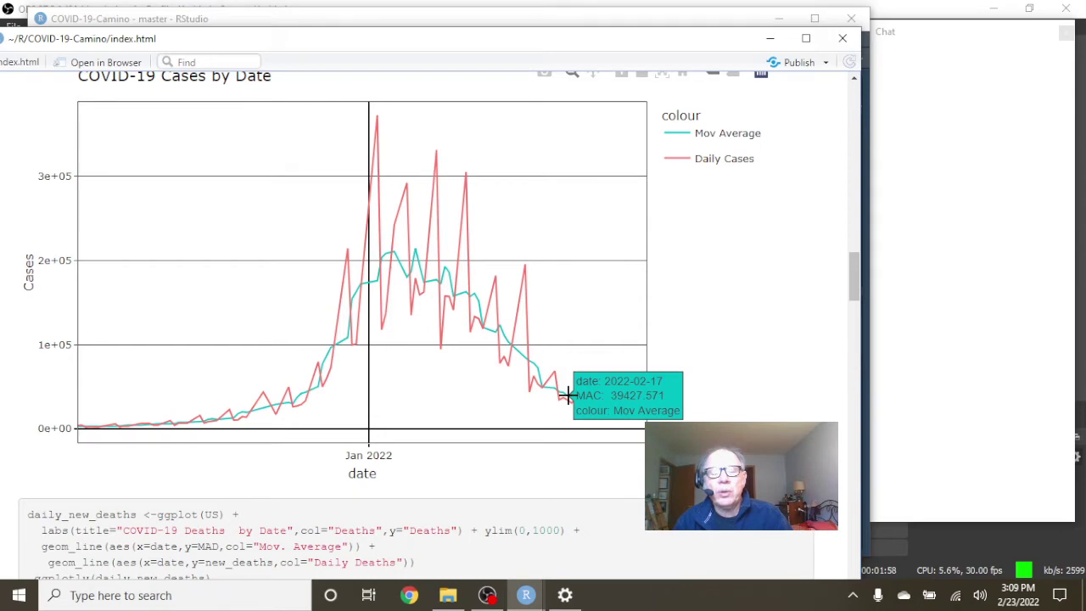
Zoom the Deaths by Date plot into the Jan 2022 surge and inspect its points.
scroll(543, 342, down, 5)
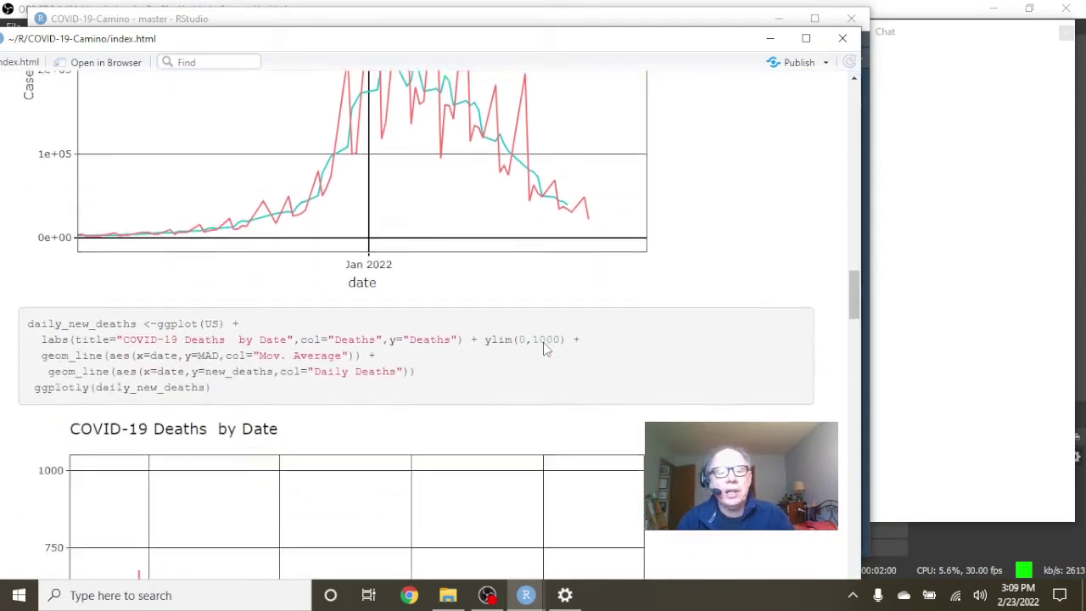
scroll(543, 342, down, 2)
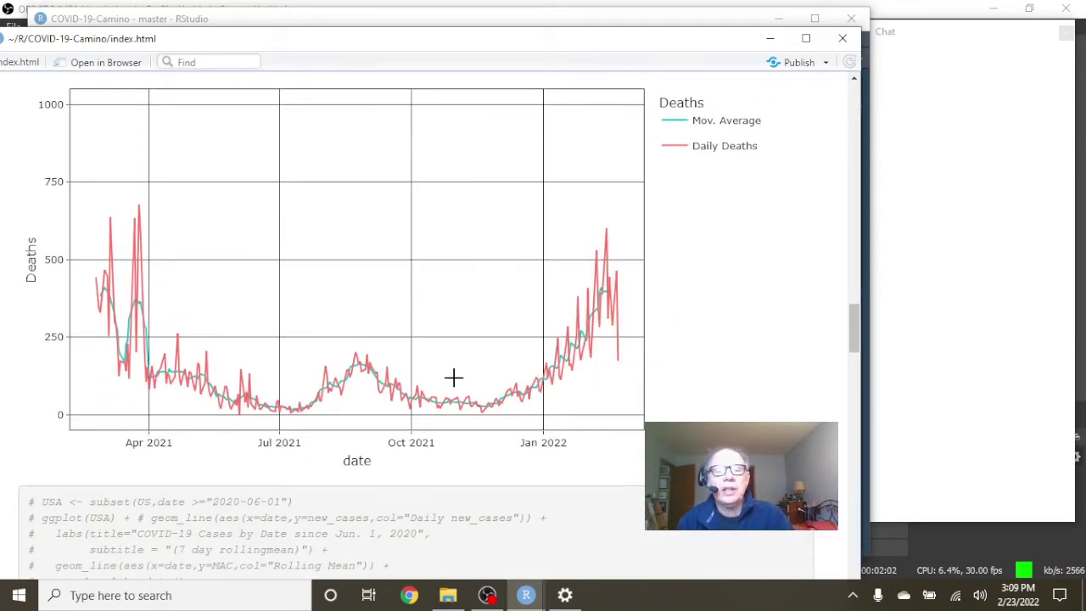
mouse_move(466, 409)
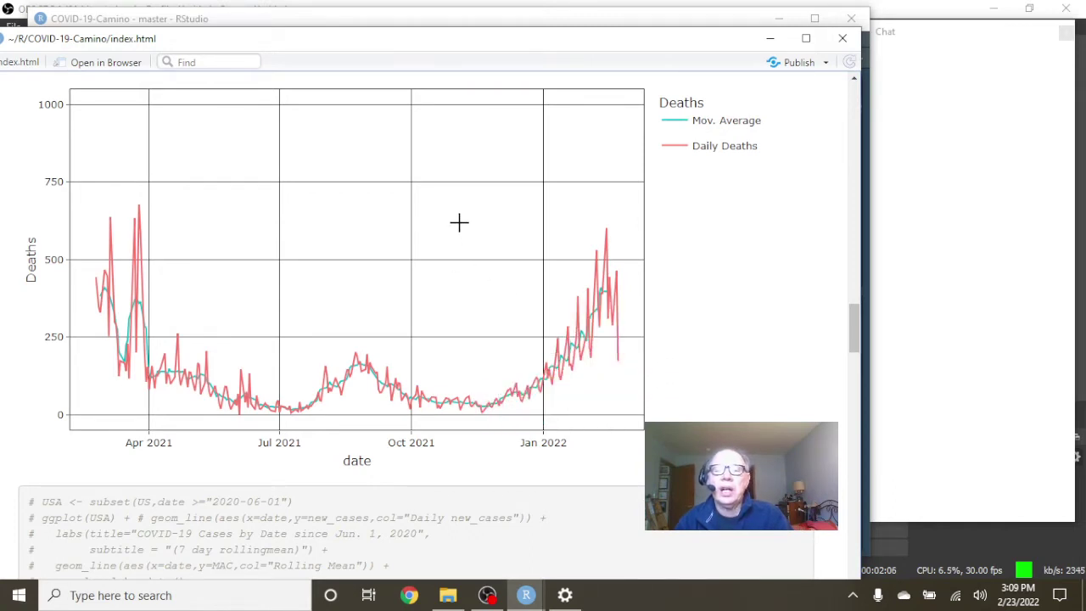
drag(458, 222, 642, 461)
mouse_move(577, 316)
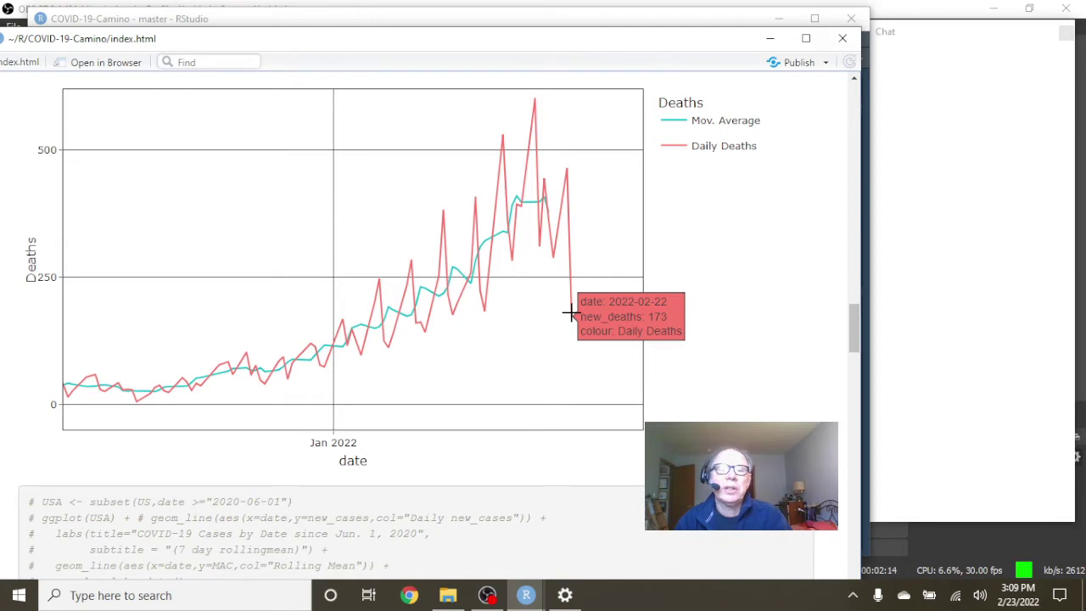
mouse_move(554, 196)
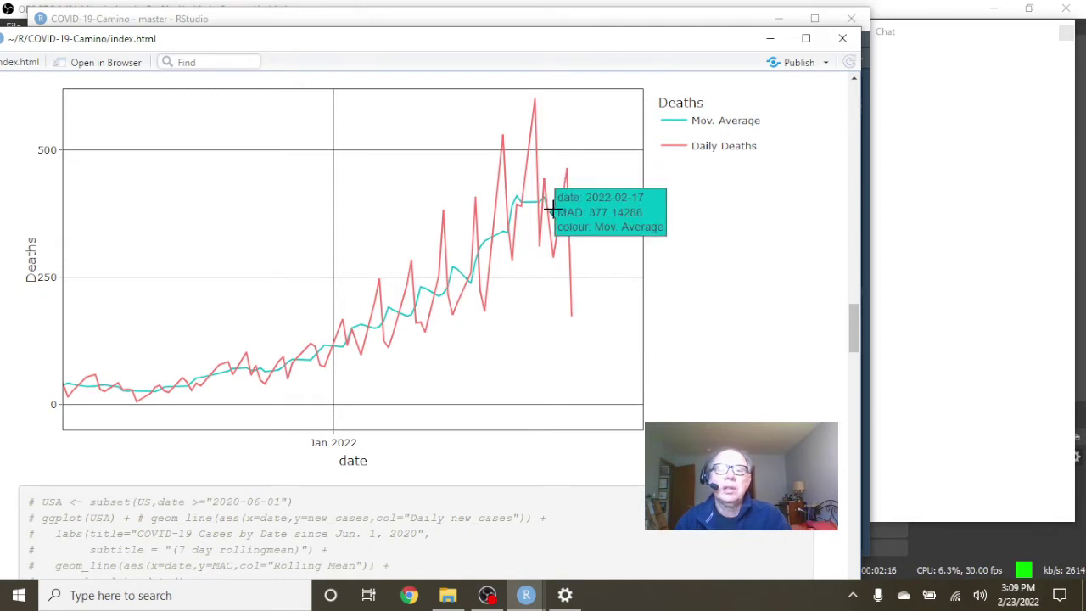
mouse_move(551, 218)
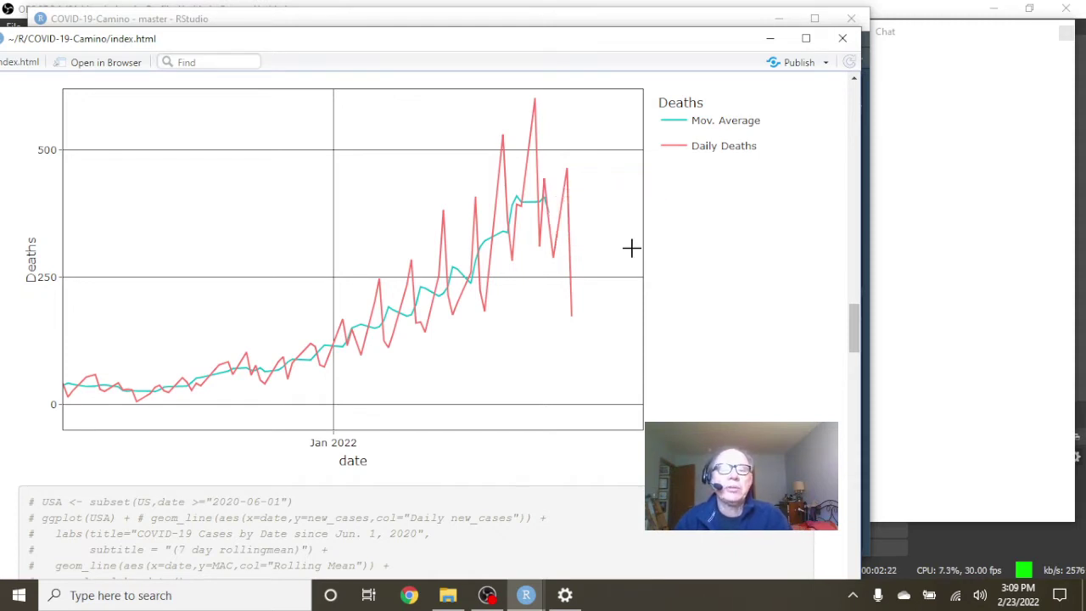
Scroll down to the Non-Moving Average By Week and By Month section's Weekly Cases chart.
scroll(721, 267, down, 3)
scroll(722, 267, down, 6)
scroll(723, 267, down, 4)
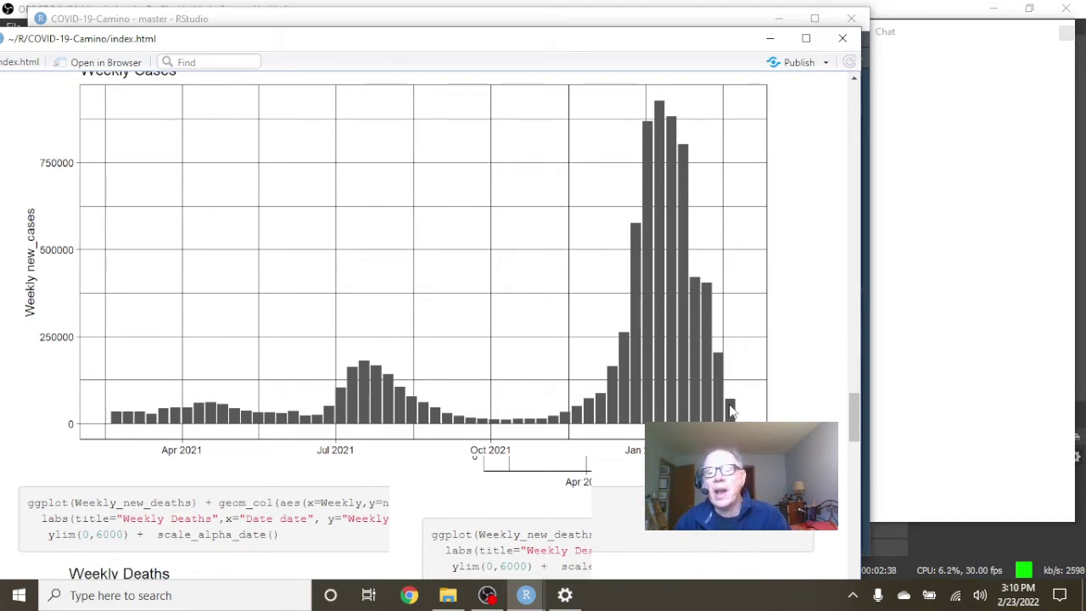
scroll(485, 363, down, 1)
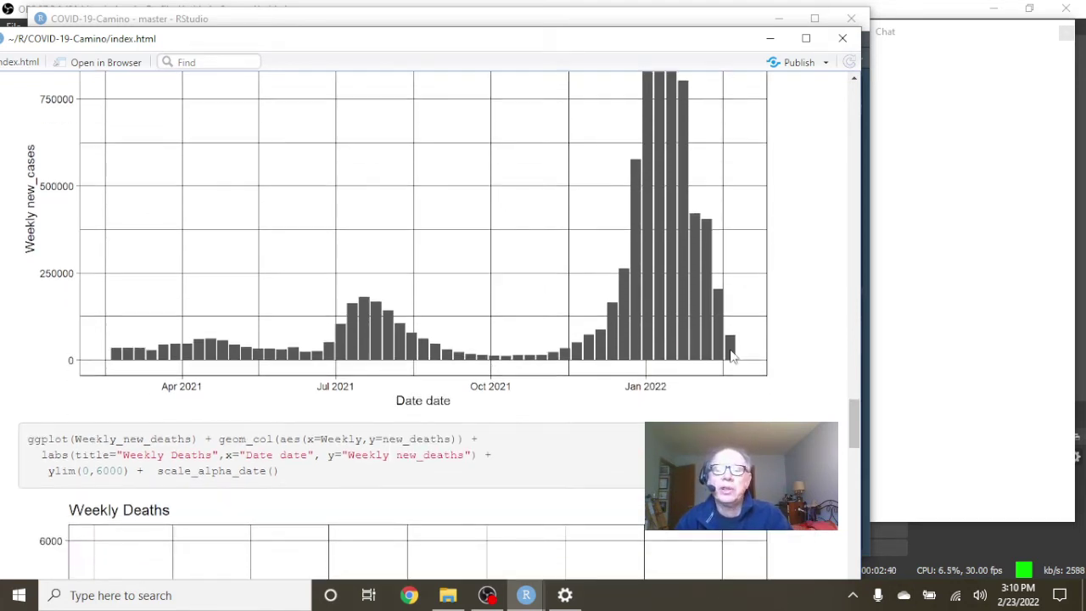
scroll(521, 361, down, 1)
scroll(522, 364, down, 5)
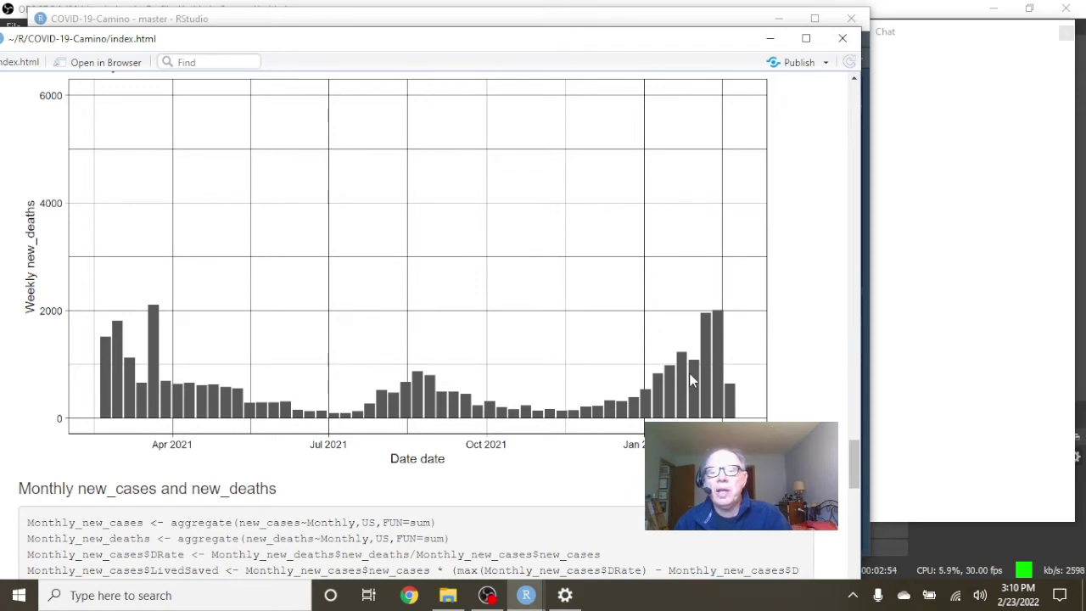
scroll(607, 334, down, 2)
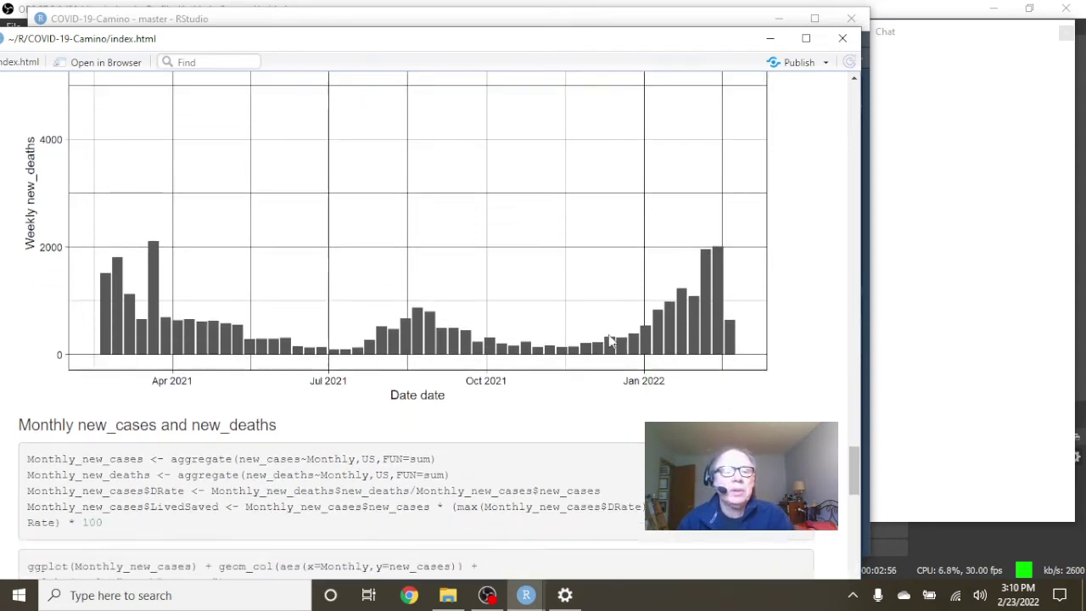
scroll(609, 335, down, 3)
scroll(609, 339, down, 3)
scroll(609, 340, up, 1)
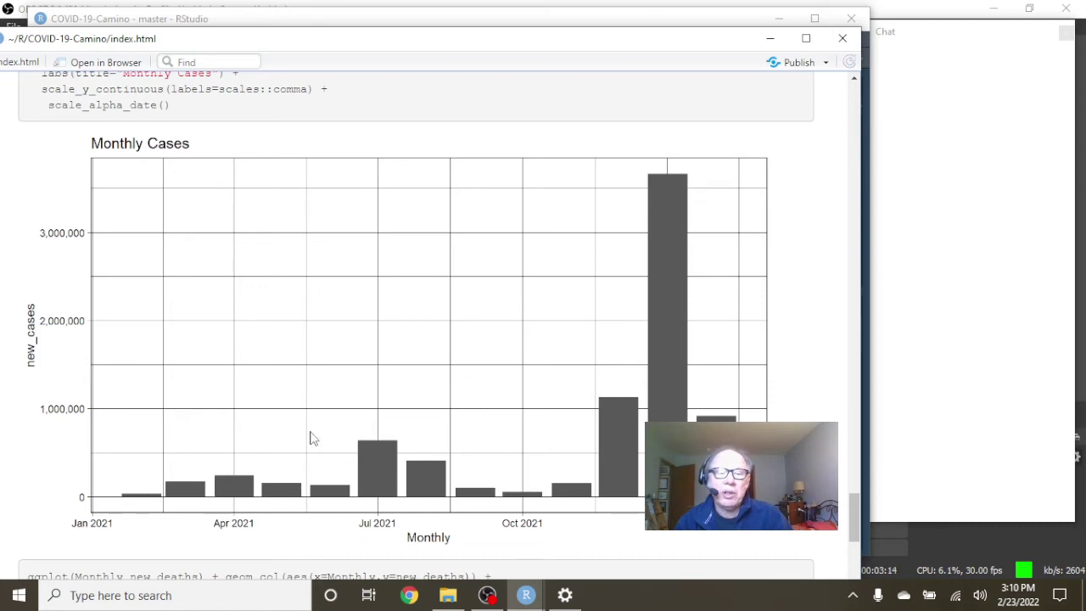
scroll(268, 237, down, 5)
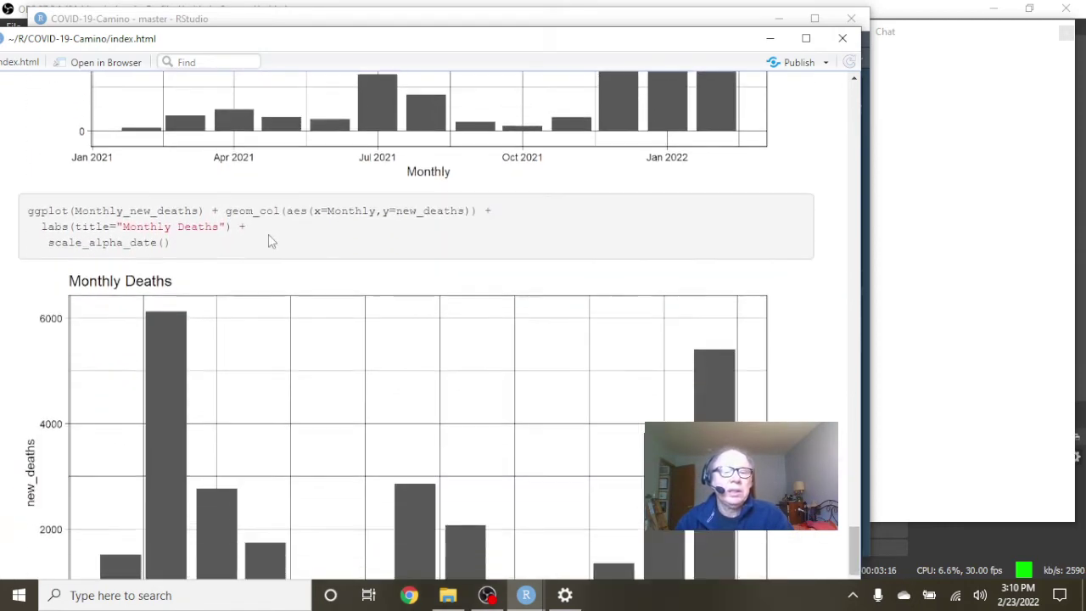
scroll(268, 241, down, 1)
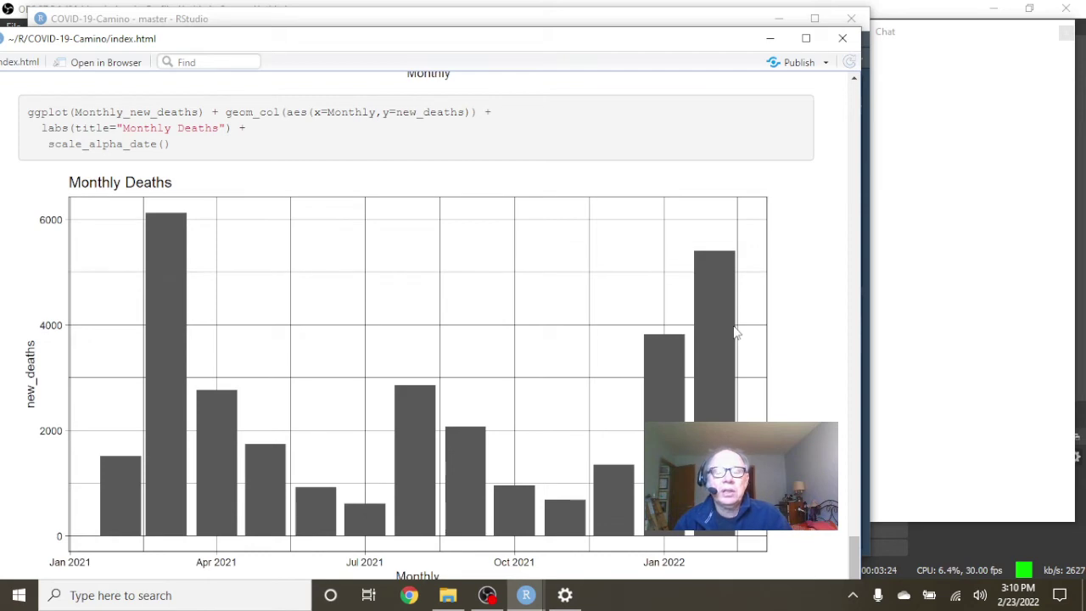
Close the report preview, stage index.html, and open the commit Review Changes window.
click(843, 38)
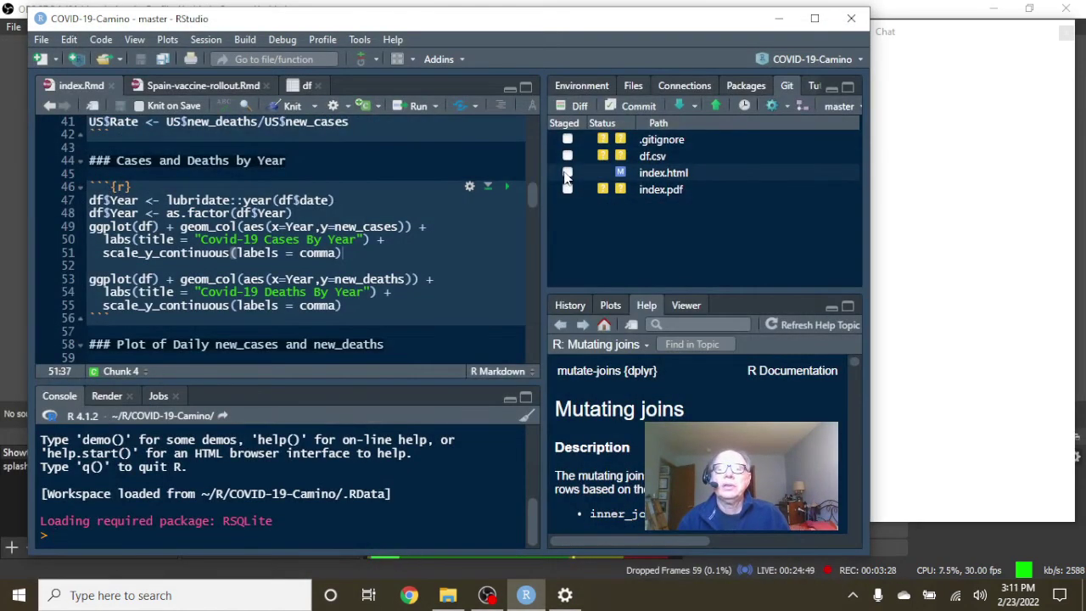
click(567, 172)
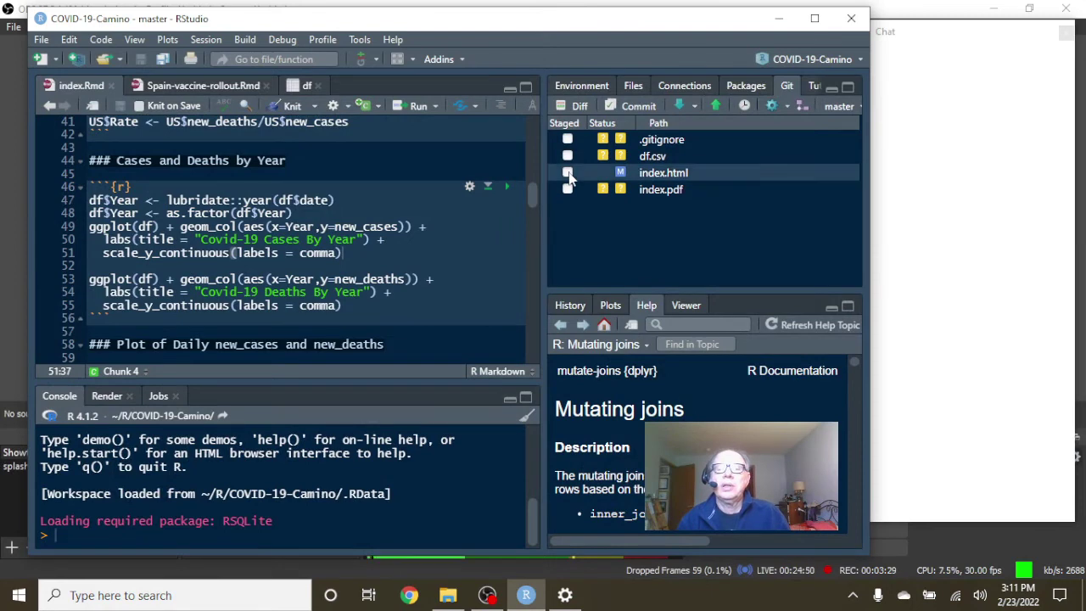
click(635, 107)
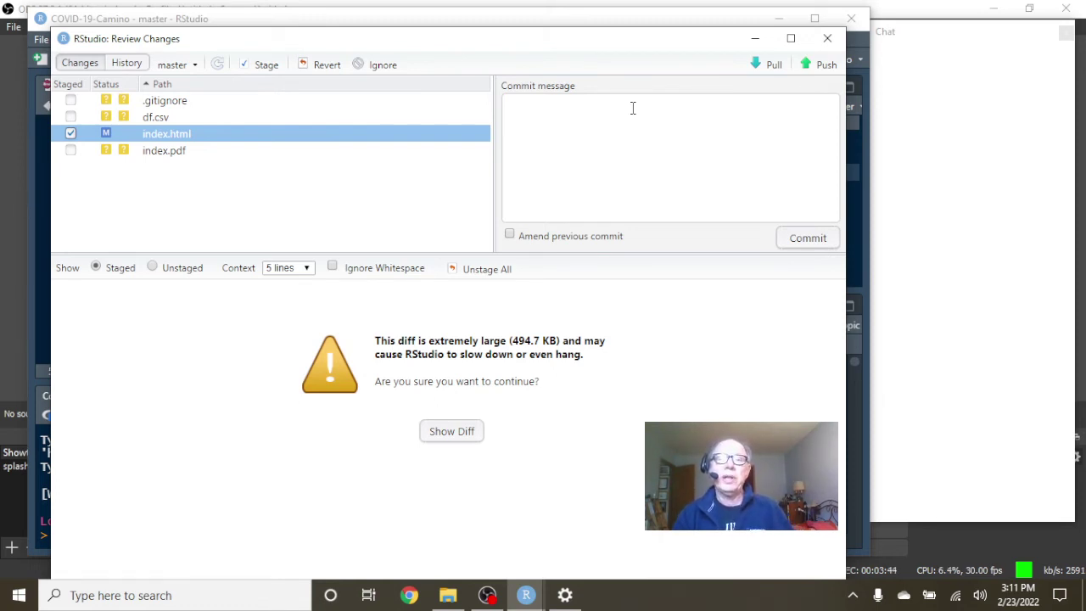
Commit index.html with the message 'Updated 2022-02-23'.
click(600, 114)
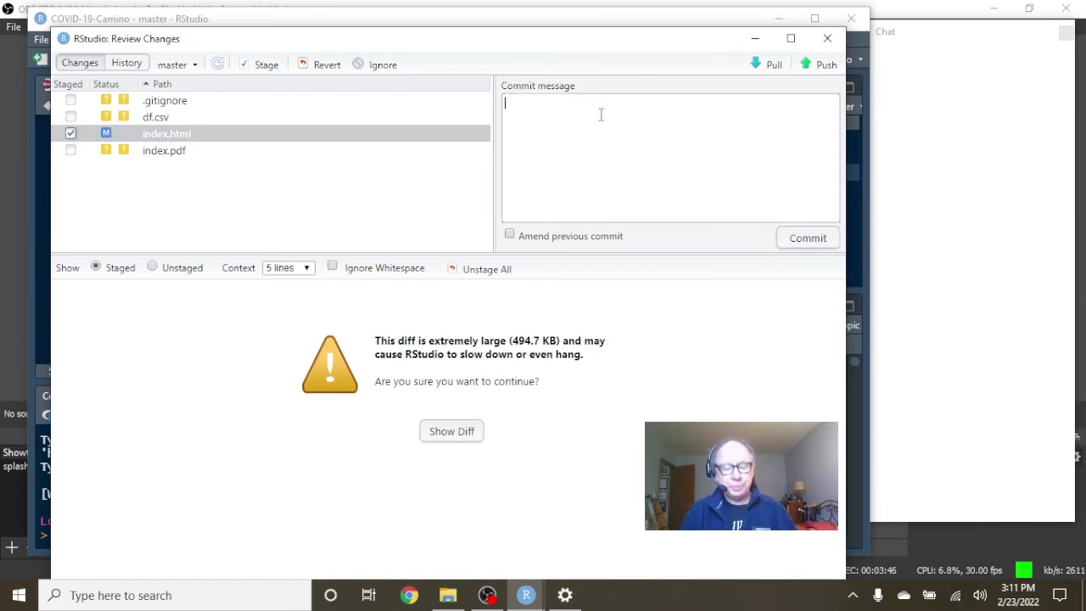
text(Update)
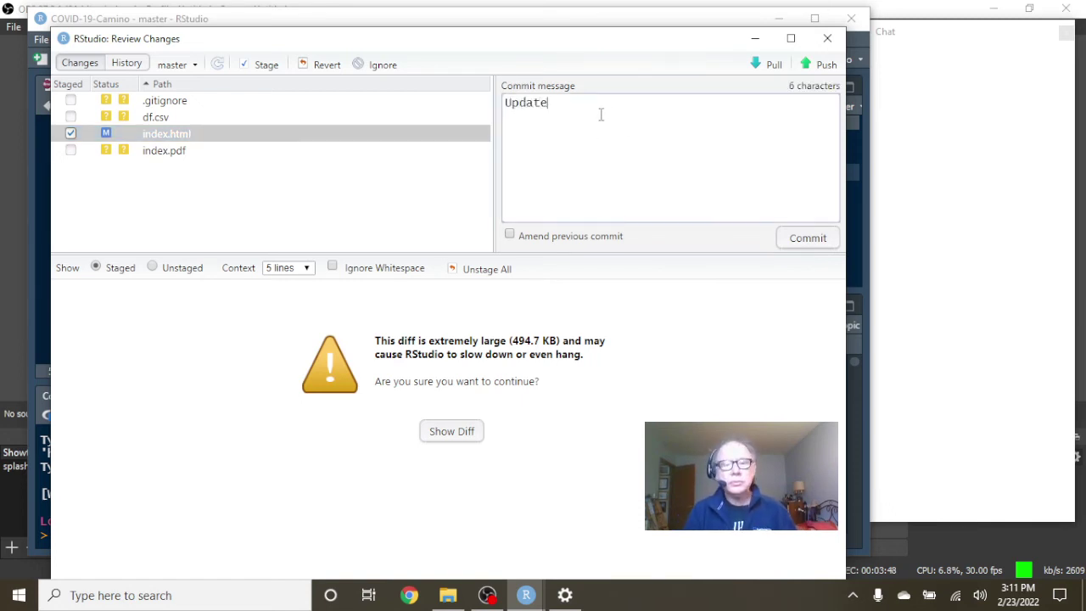
text(d 2022-02-23)
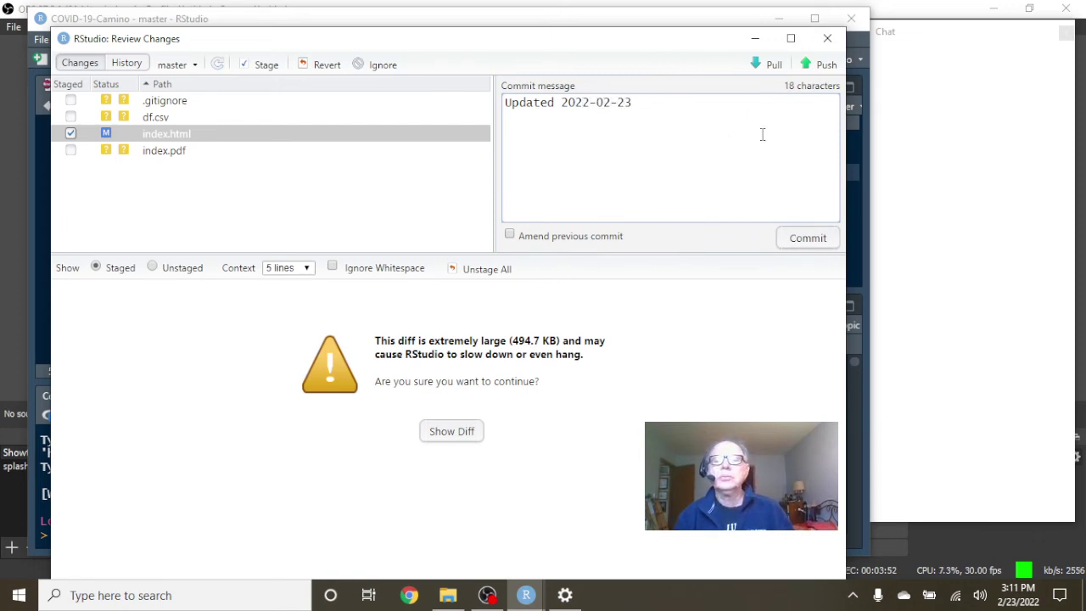
click(817, 241)
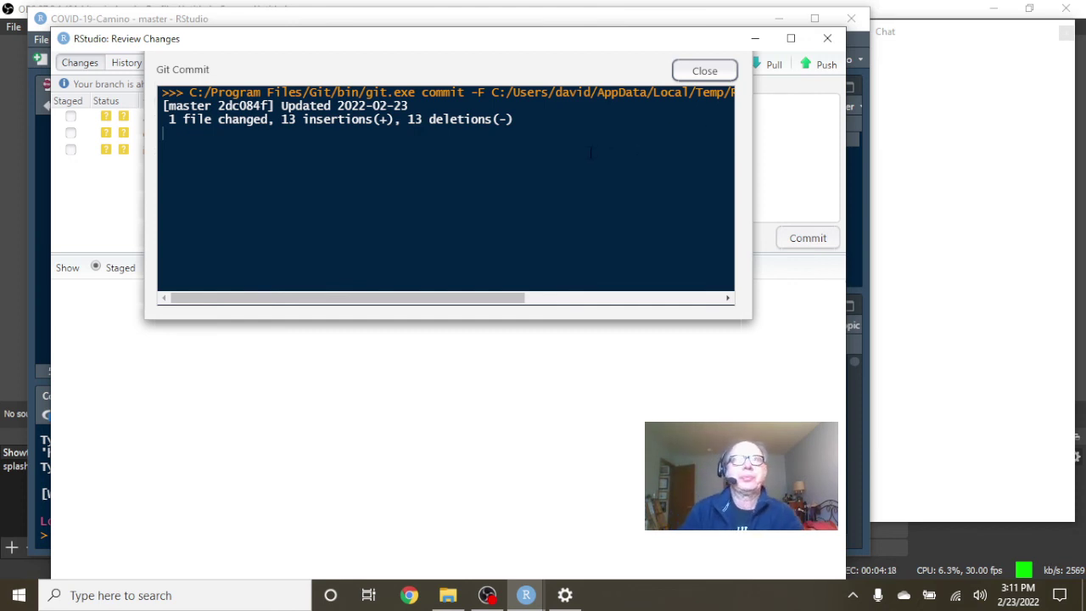
Dismiss the commit results and push the commit to the GitHub master branch.
click(701, 74)
click(821, 68)
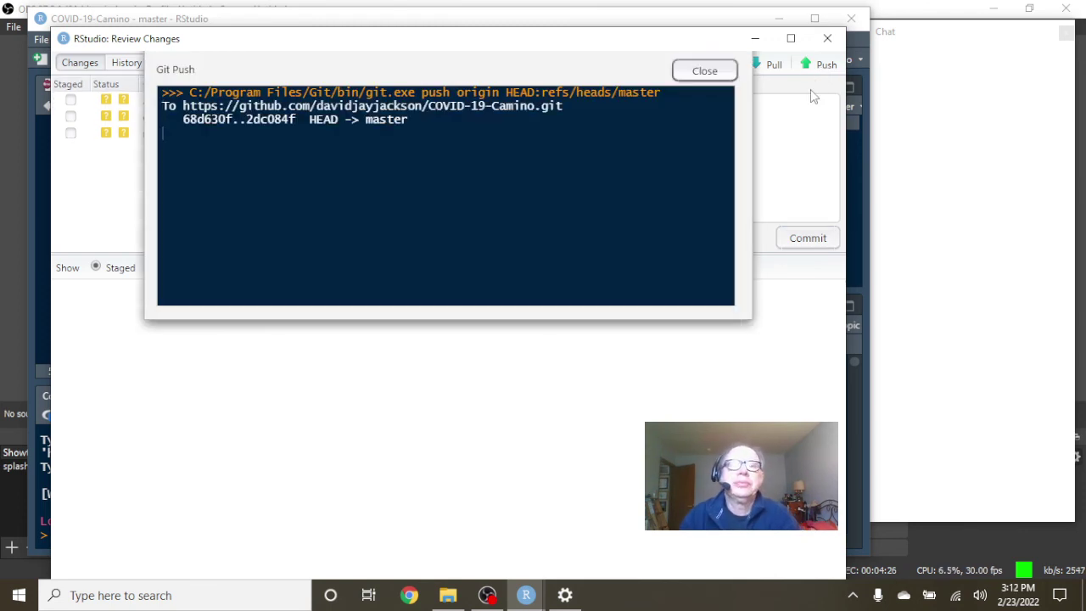
Close the Git Push results and the Review Changes window.
click(705, 72)
click(827, 38)
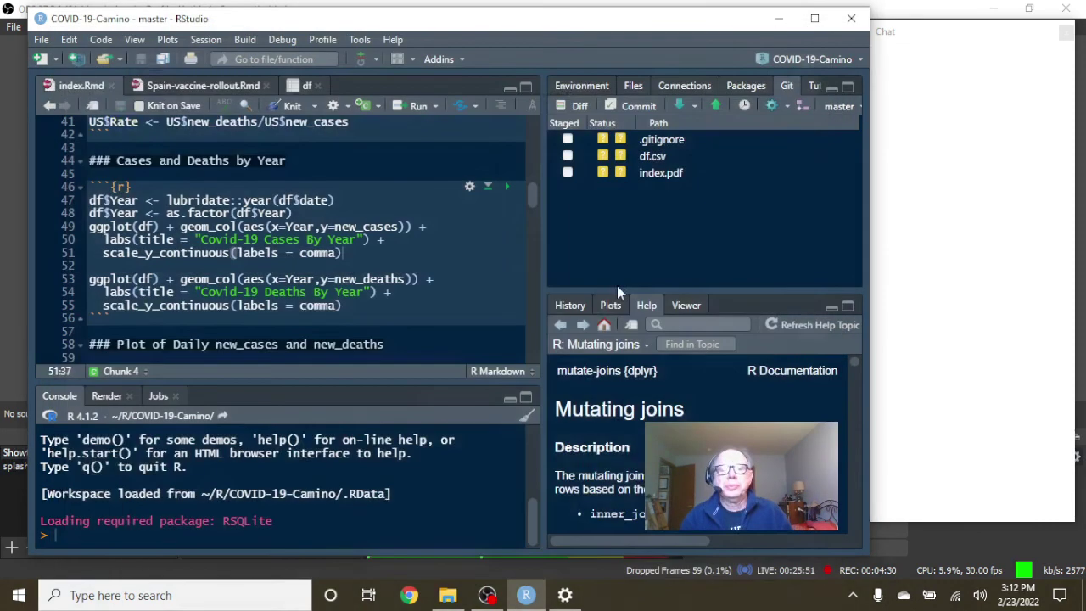